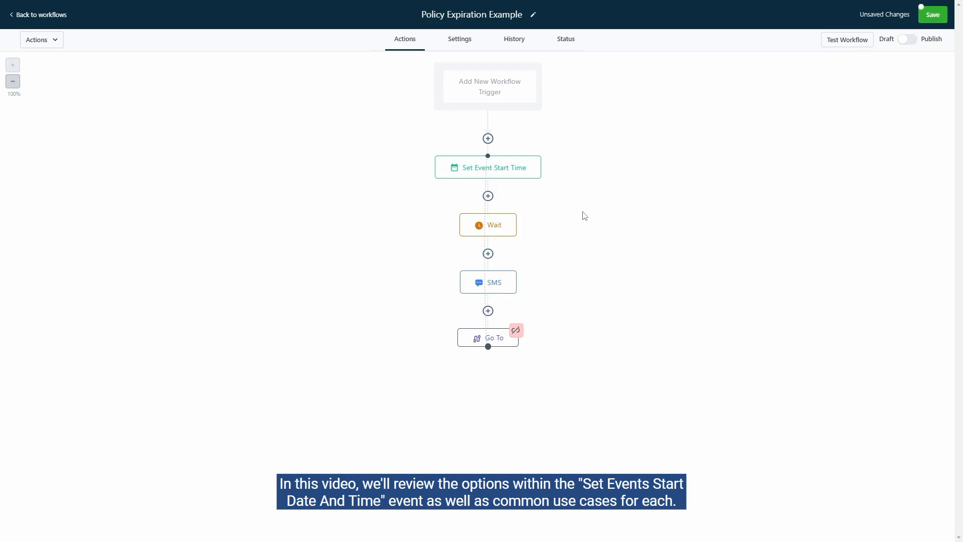
Examine which contact custom fields the Custom Field type offers in the Set Event Start Time action.
{"action": "left_click", "coordinate": [528, 176]}
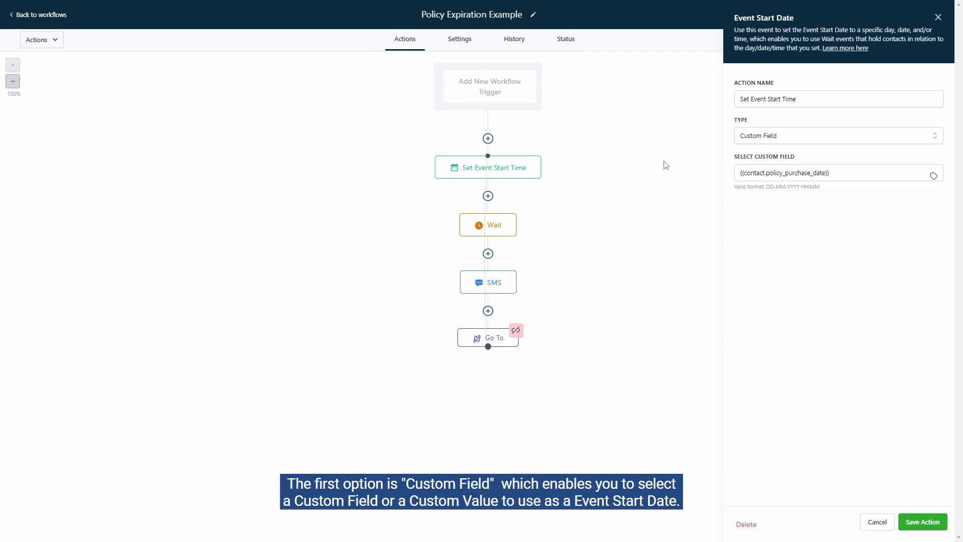
{"action": "left_click", "coordinate": [790, 137]}
{"action": "left_click", "coordinate": [786, 156]}
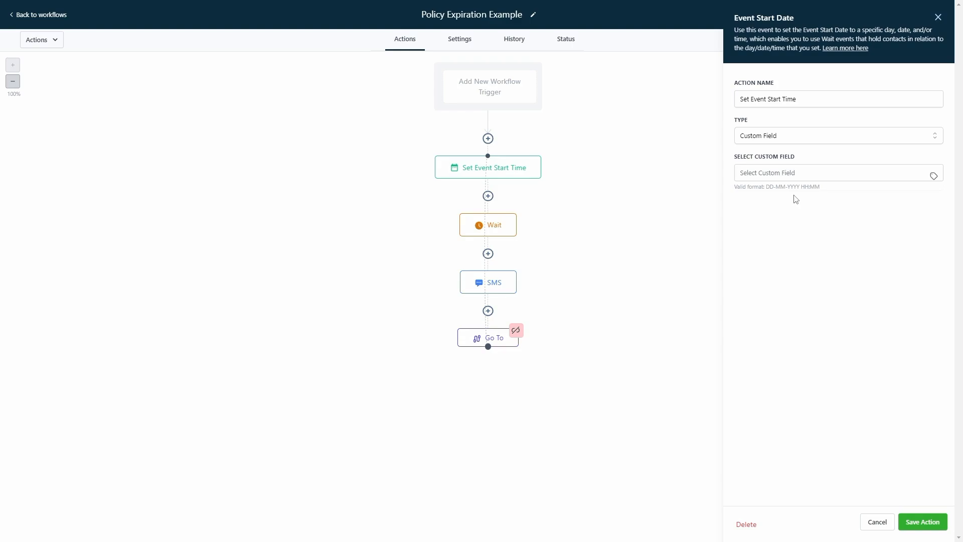
{"action": "left_click", "coordinate": [932, 183]}
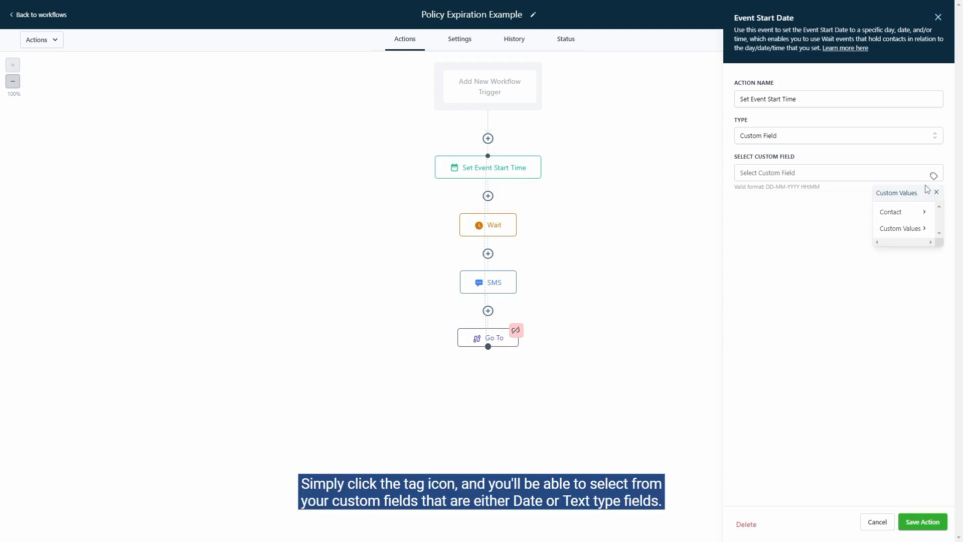
{"action": "left_click", "coordinate": [903, 211]}
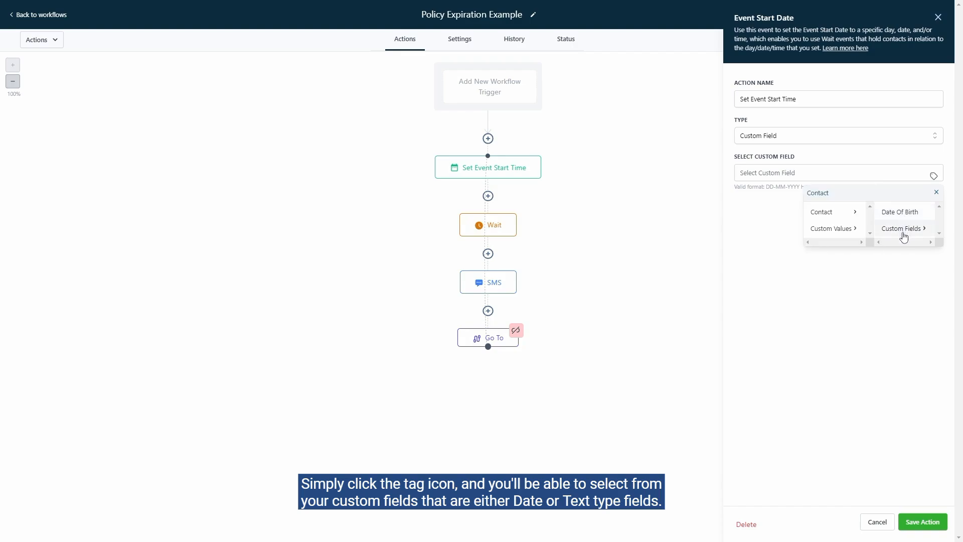
{"action": "left_click", "coordinate": [903, 232]}
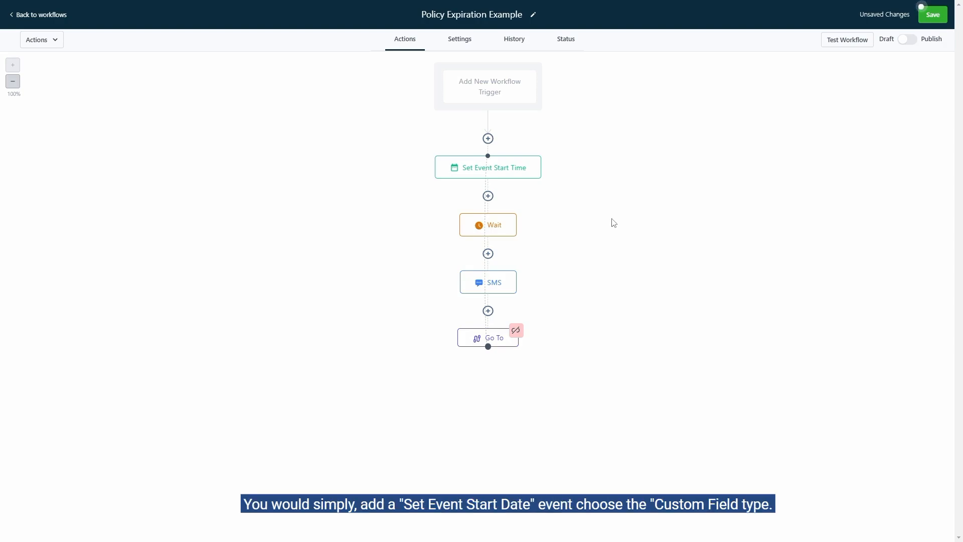
Configure the Set Event Start Time action as type Custom Field using the contact's Policy Purchase Date field, and save the action.
{"action": "left_click", "coordinate": [506, 175]}
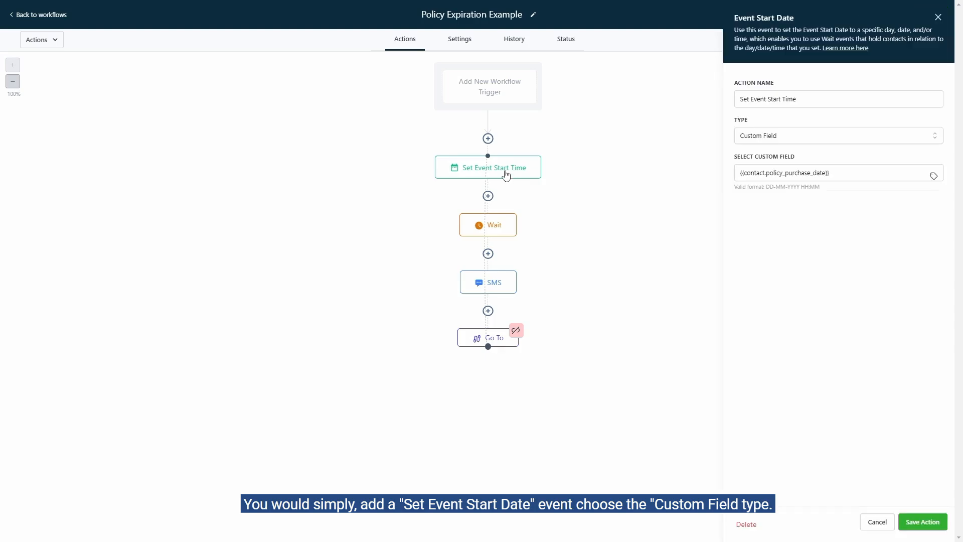
{"action": "left_click", "coordinate": [793, 143]}
{"action": "left_click", "coordinate": [786, 157]}
{"action": "left_click", "coordinate": [934, 176]}
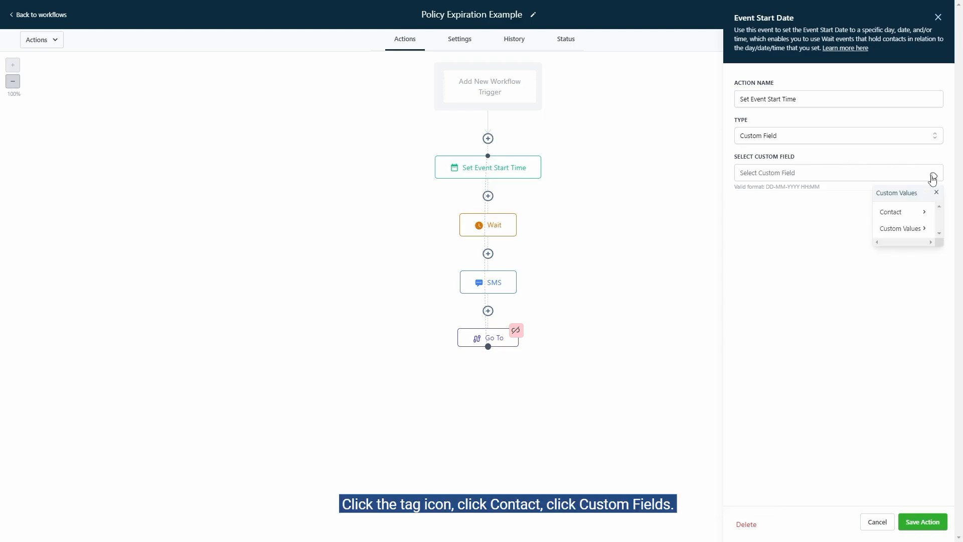
{"action": "left_click", "coordinate": [912, 215]}
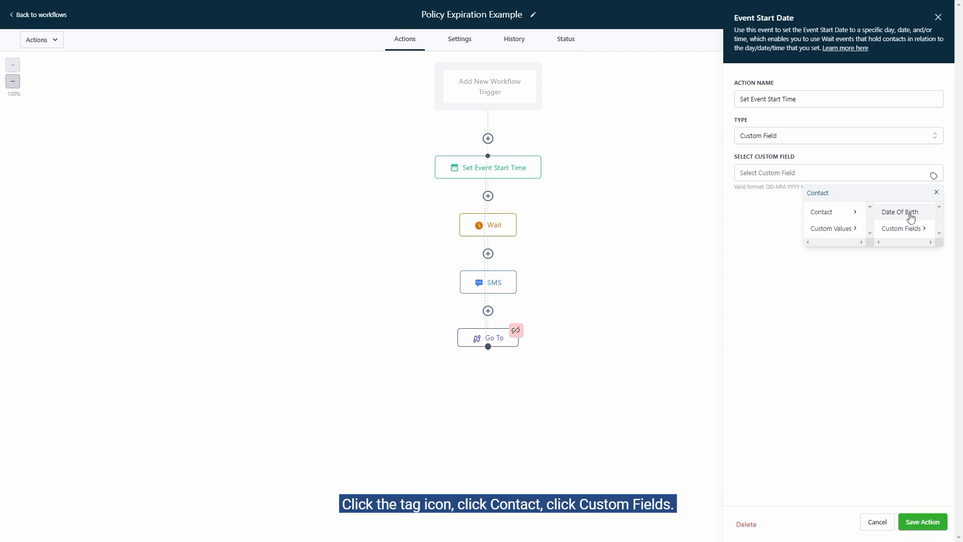
{"action": "left_click", "coordinate": [905, 230]}
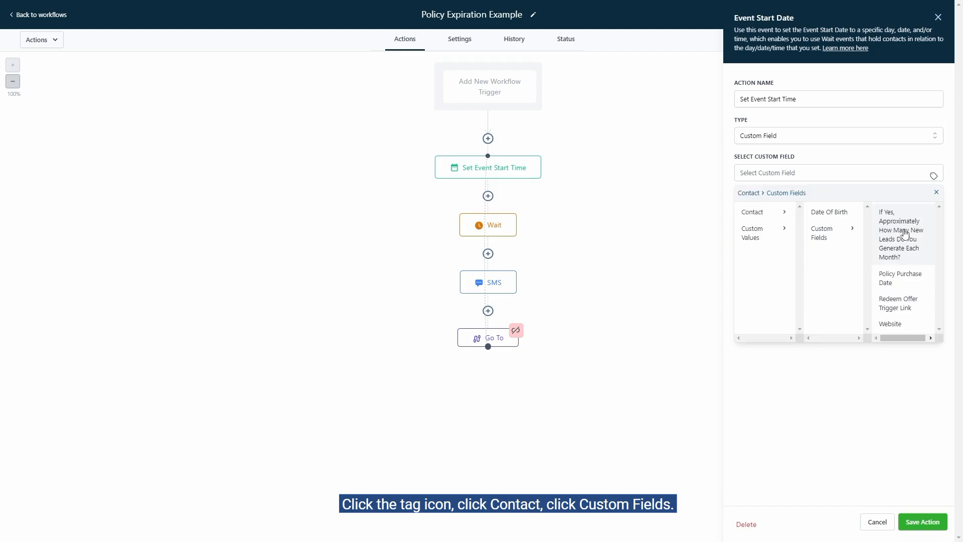
{"action": "left_click", "coordinate": [905, 281]}
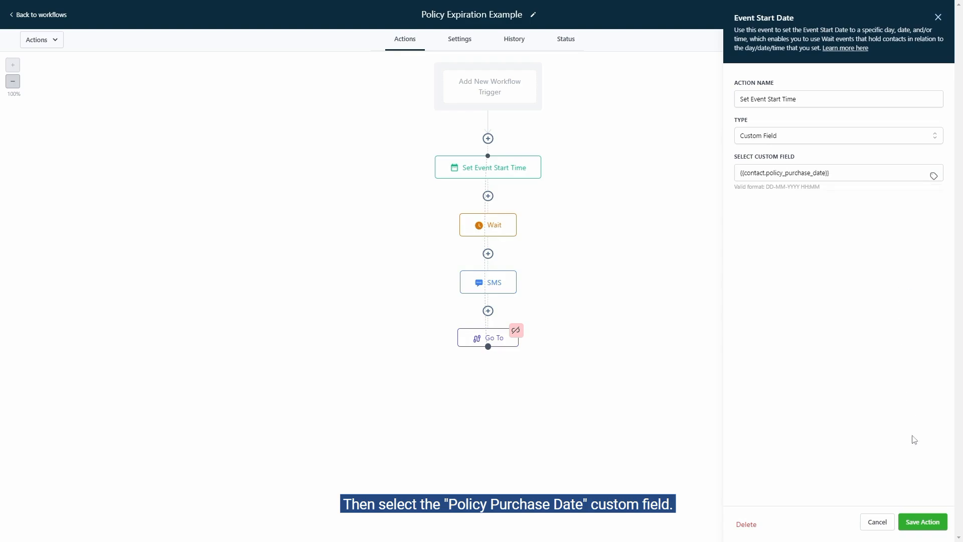
{"action": "left_click", "coordinate": [922, 521]}
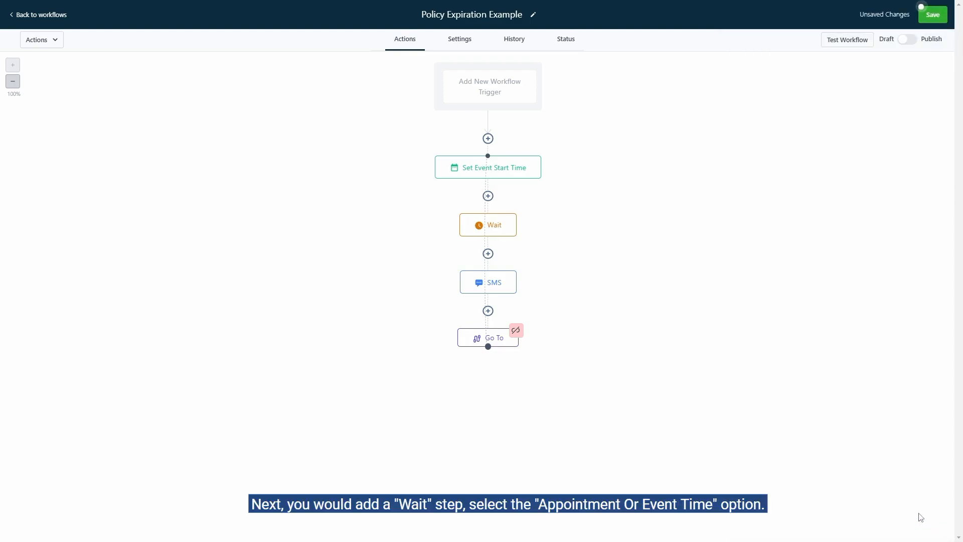
Configure the Wait action to hold until 14 days before the appointment or event time, and save it.
{"action": "left_click", "coordinate": [510, 232]}
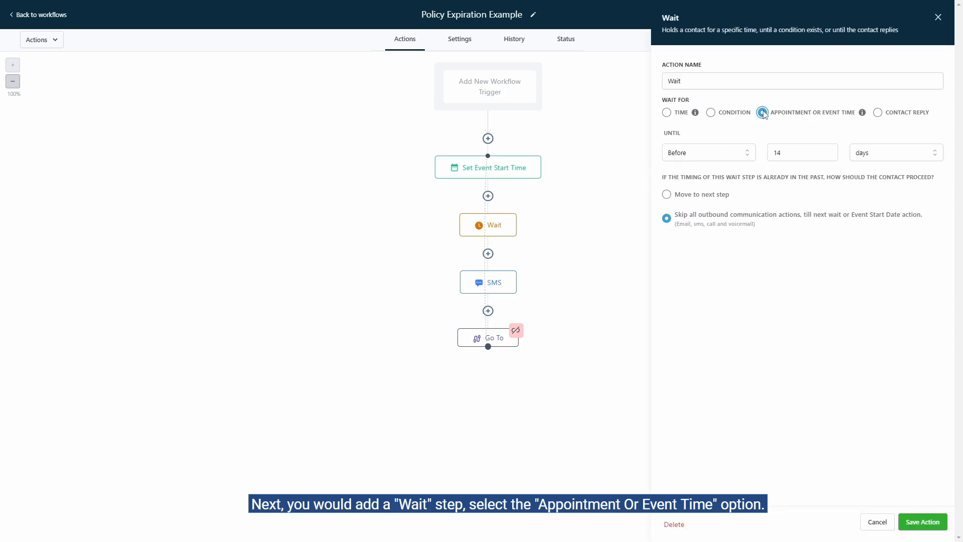
{"action": "left_click", "coordinate": [716, 153]}
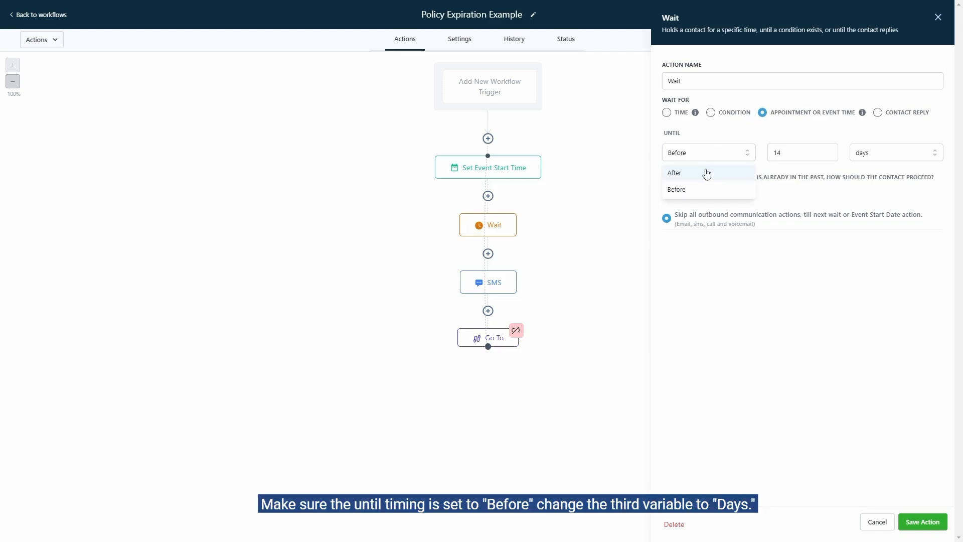
{"action": "left_click", "coordinate": [696, 193]}
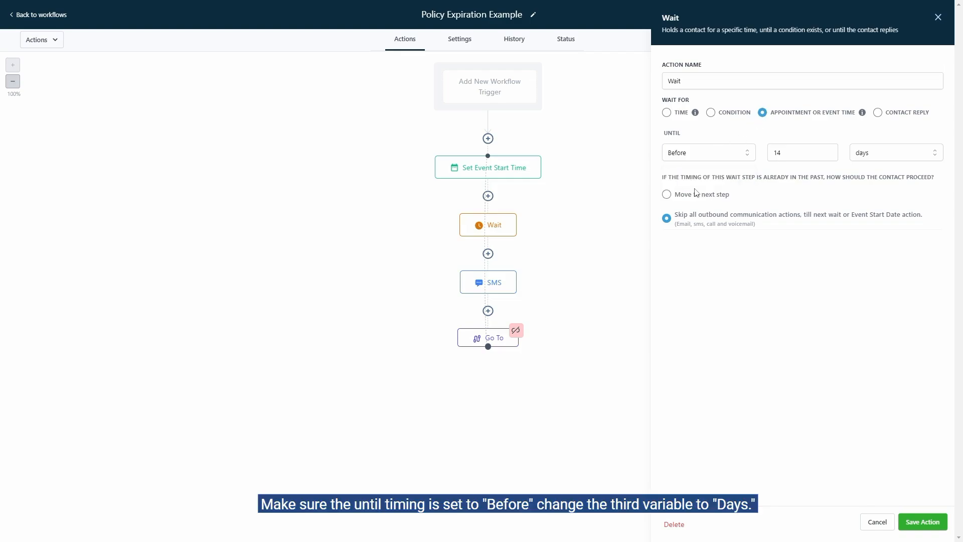
{"action": "left_click", "coordinate": [877, 159]}
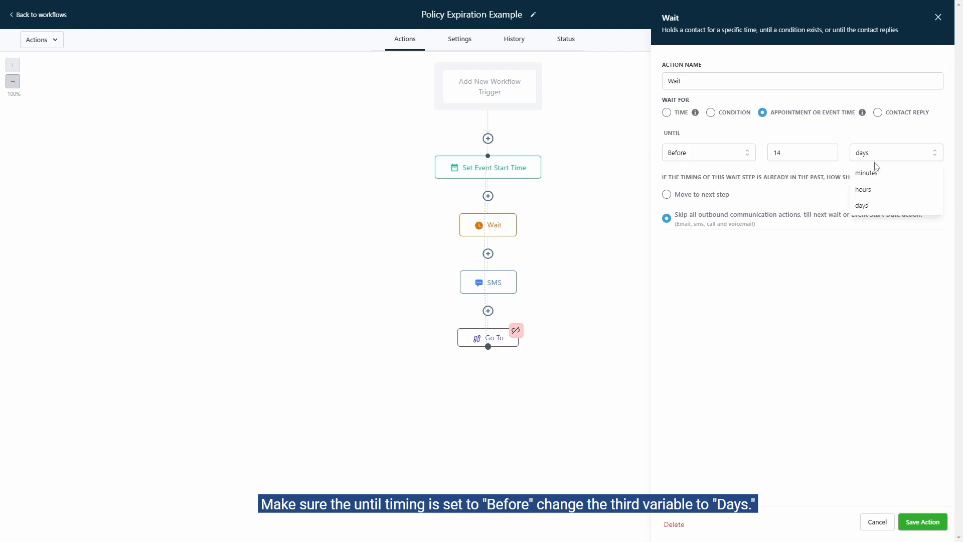
{"action": "left_click", "coordinate": [869, 205]}
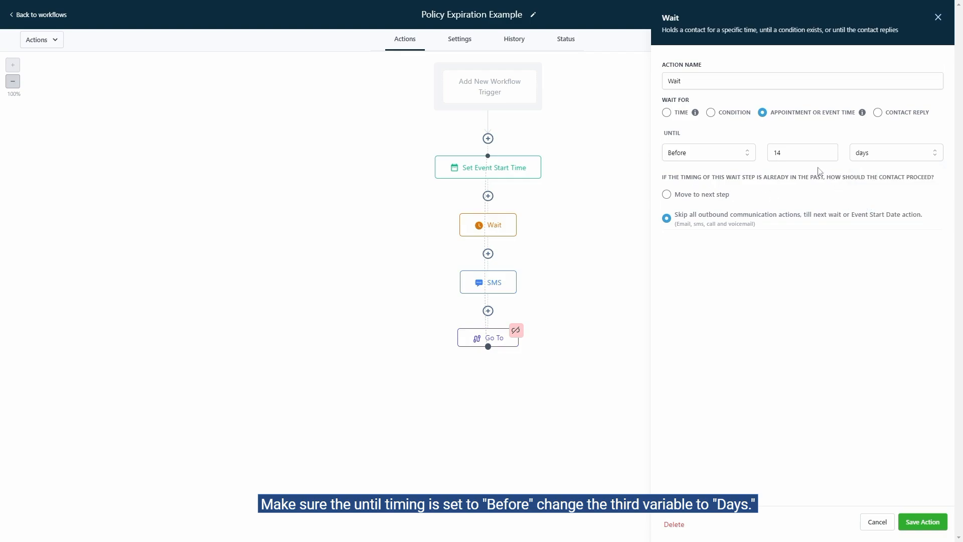
{"action": "left_click", "coordinate": [801, 154]}
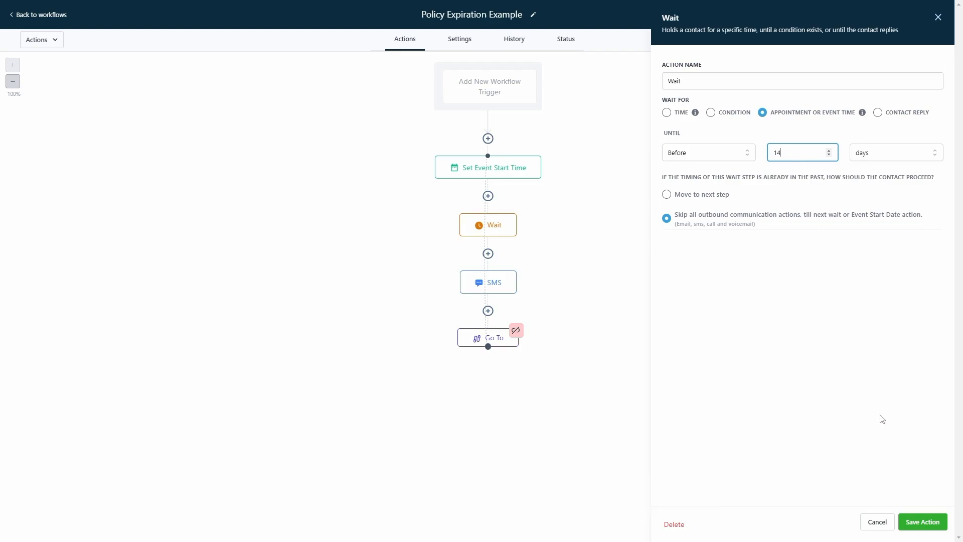
{"action": "left_click", "coordinate": [925, 521]}
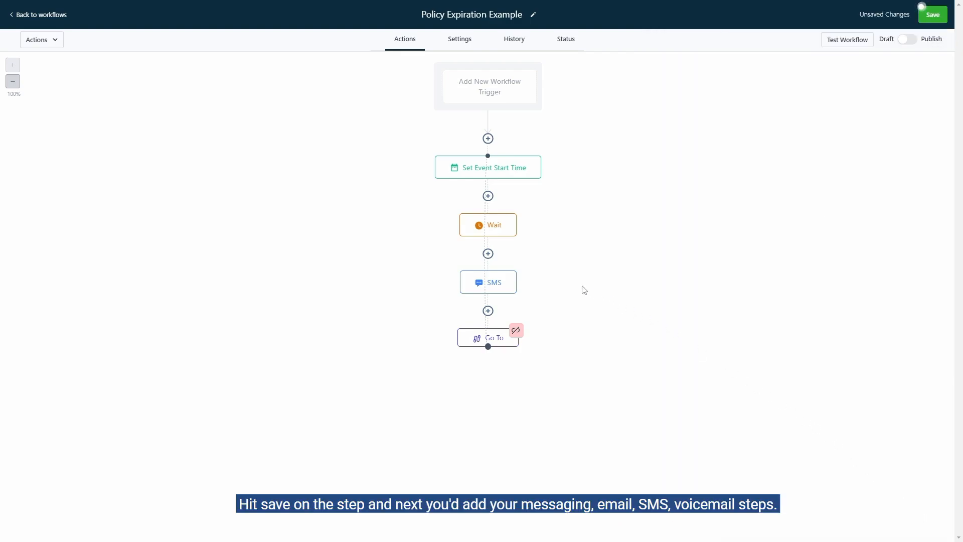
Review the policy purchase date variable in the SMS action's reminder message and save the action.
{"action": "left_click", "coordinate": [514, 284]}
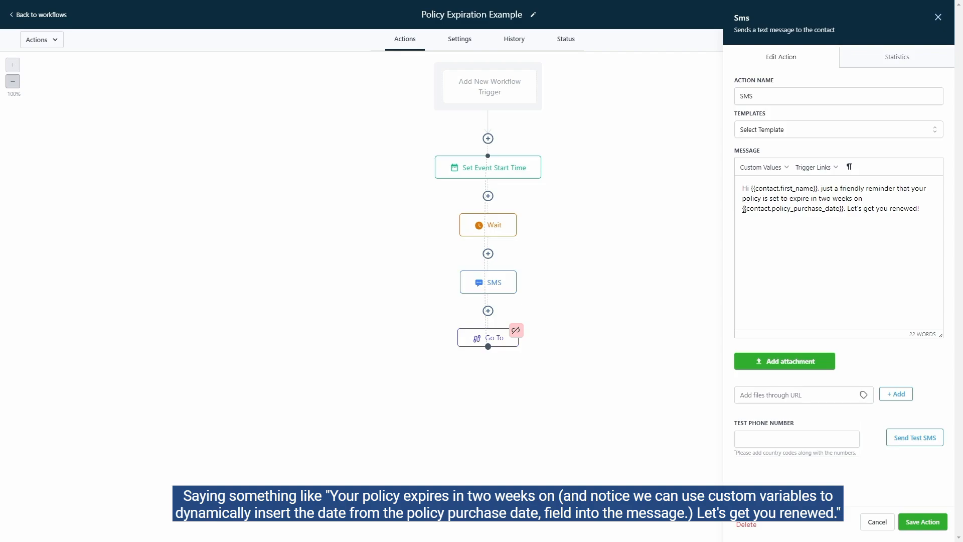
{"action": "left_click_drag", "start_coordinate": [744, 209], "coordinate": [845, 218]}
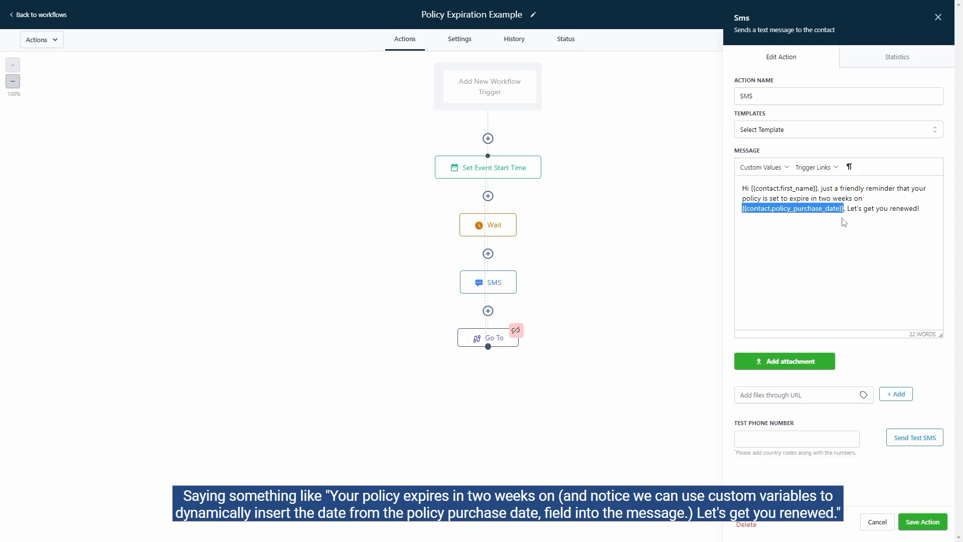
{"action": "left_click", "coordinate": [842, 219]}
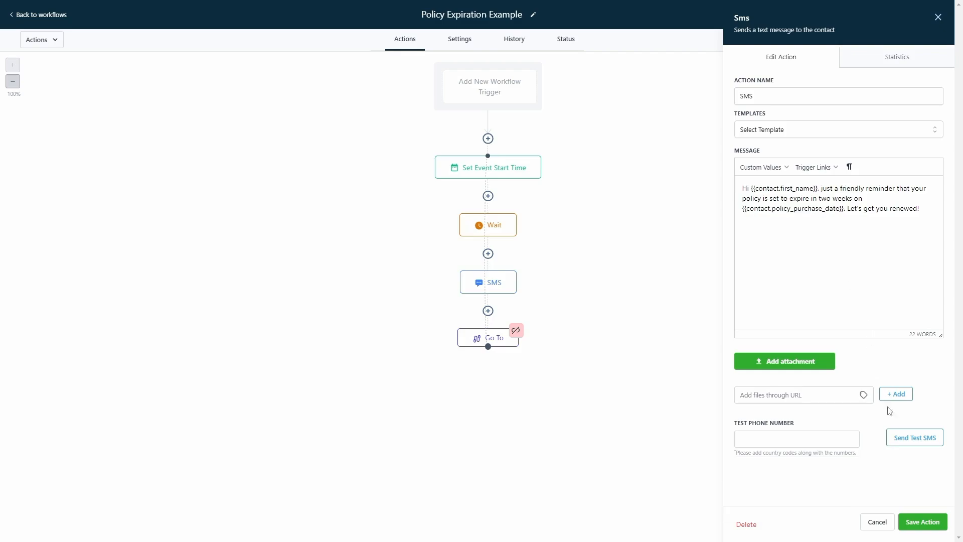
{"action": "left_click", "coordinate": [924, 519]}
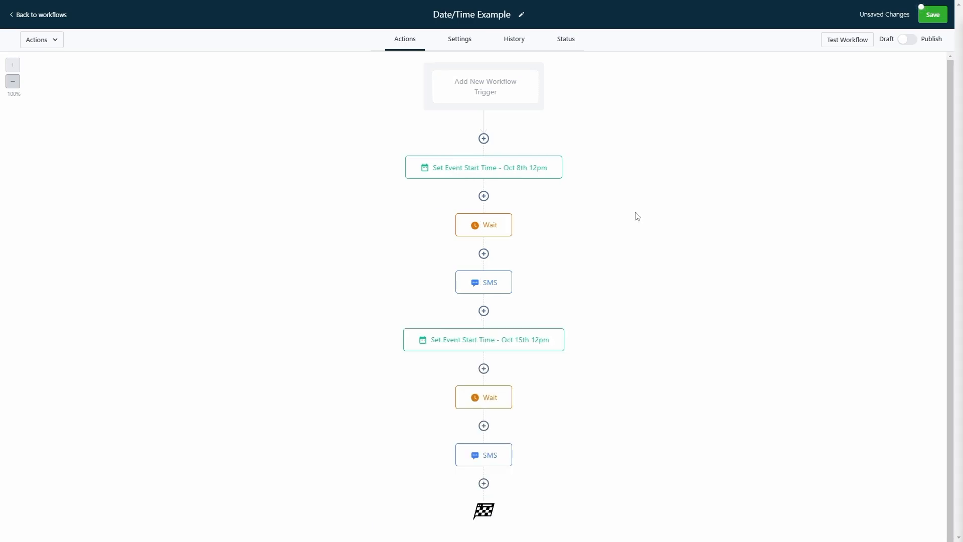
Try the Specific Date/Time type with October 22, 2021 in the Oct 8th event start action, and cancel the edit.
{"action": "left_click", "coordinate": [548, 171]}
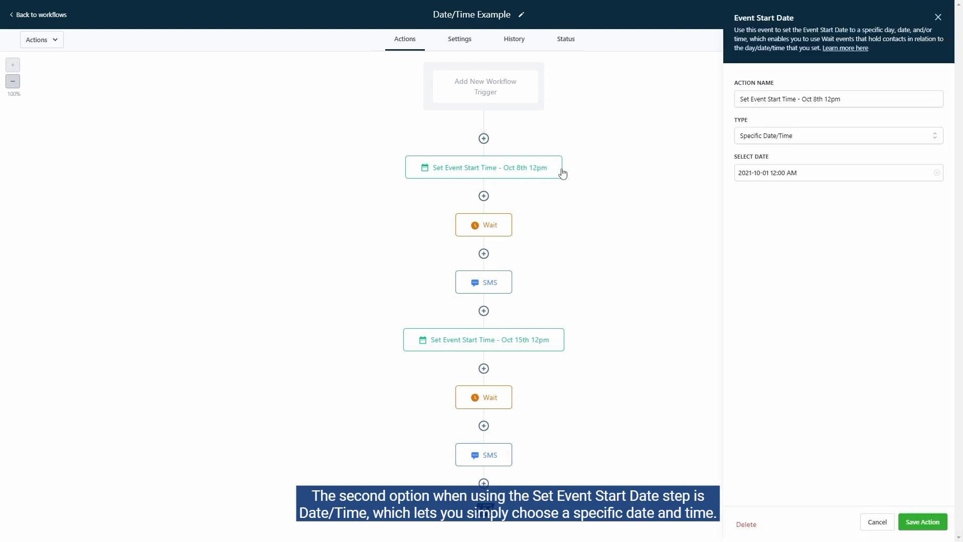
{"action": "left_click", "coordinate": [824, 139]}
{"action": "left_click", "coordinate": [802, 172]}
{"action": "left_click", "coordinate": [807, 175]}
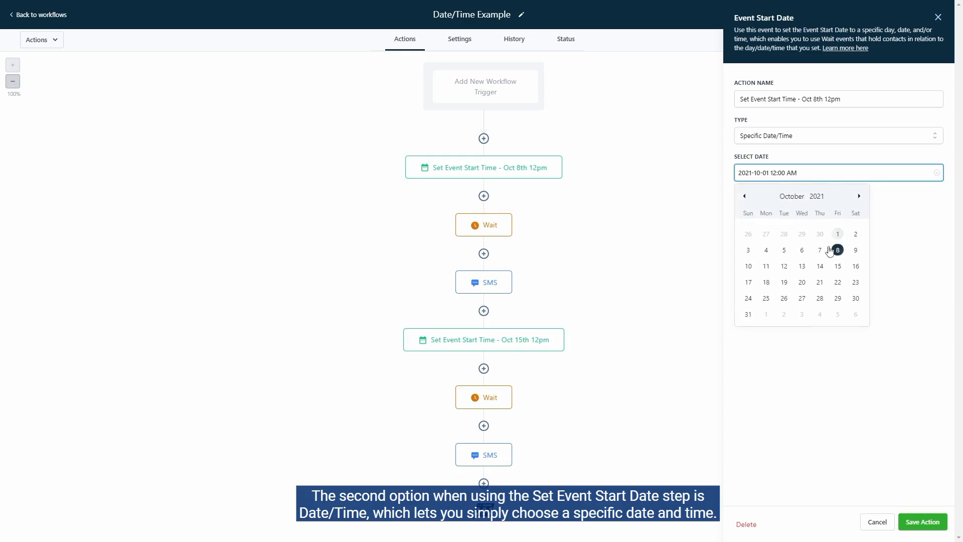
{"action": "left_click", "coordinate": [838, 282]}
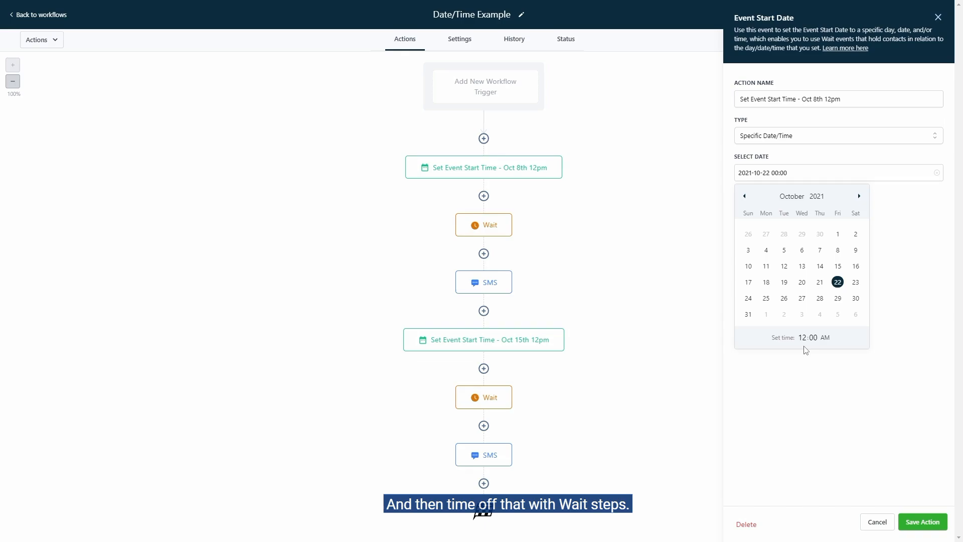
{"action": "left_click", "coordinate": [868, 522]}
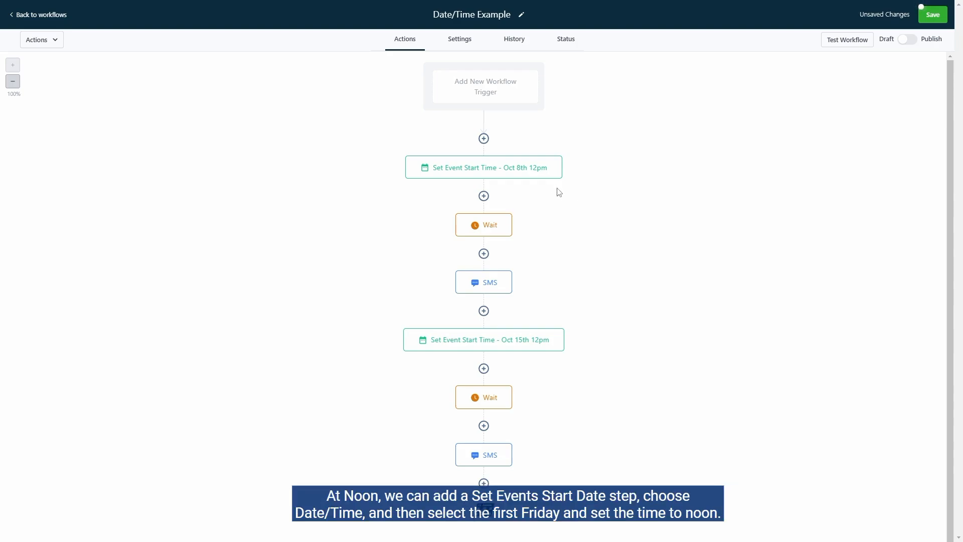
Set the Oct 8th event start action to Specific Date/Time and choose October 1, 2021 as its date.
{"action": "left_click", "coordinate": [539, 173]}
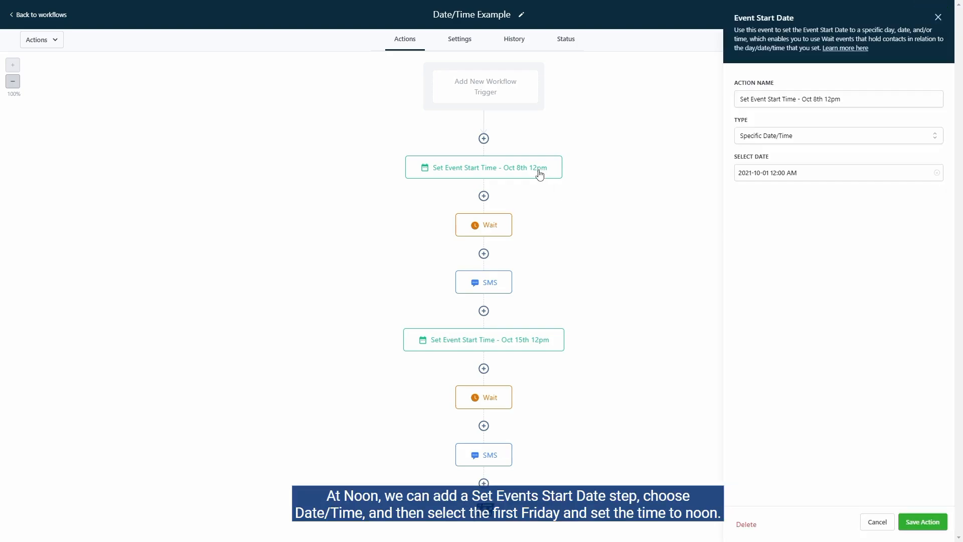
{"action": "left_click", "coordinate": [806, 139]}
{"action": "left_click", "coordinate": [804, 172]}
{"action": "left_click", "coordinate": [805, 170]}
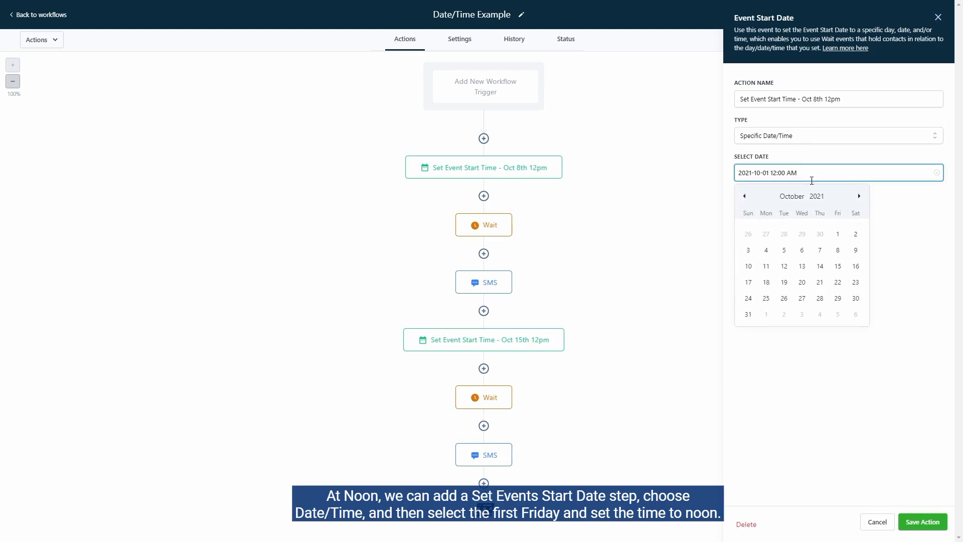
{"action": "left_click", "coordinate": [839, 234]}
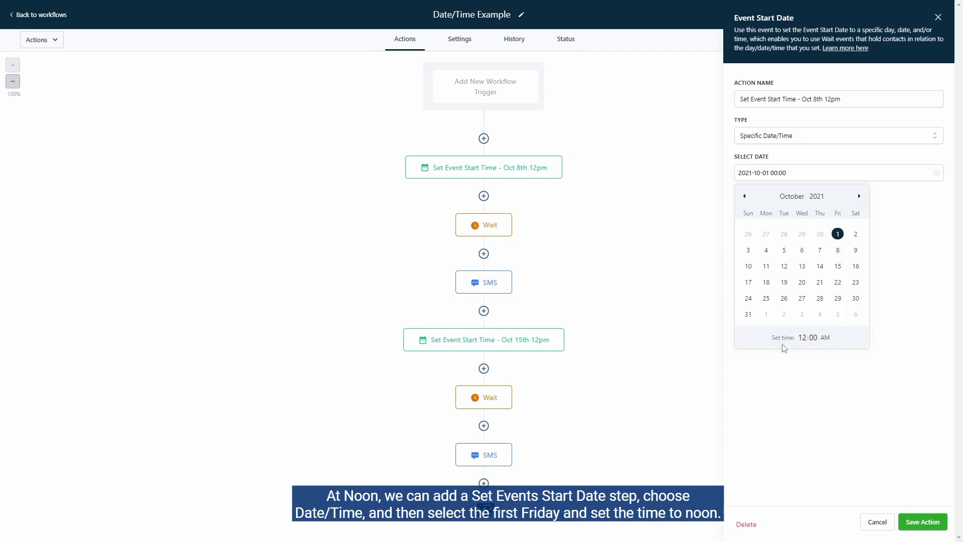
Review the timing of the first Wait action and the message of the first SMS action.
{"action": "left_click", "coordinate": [491, 232]}
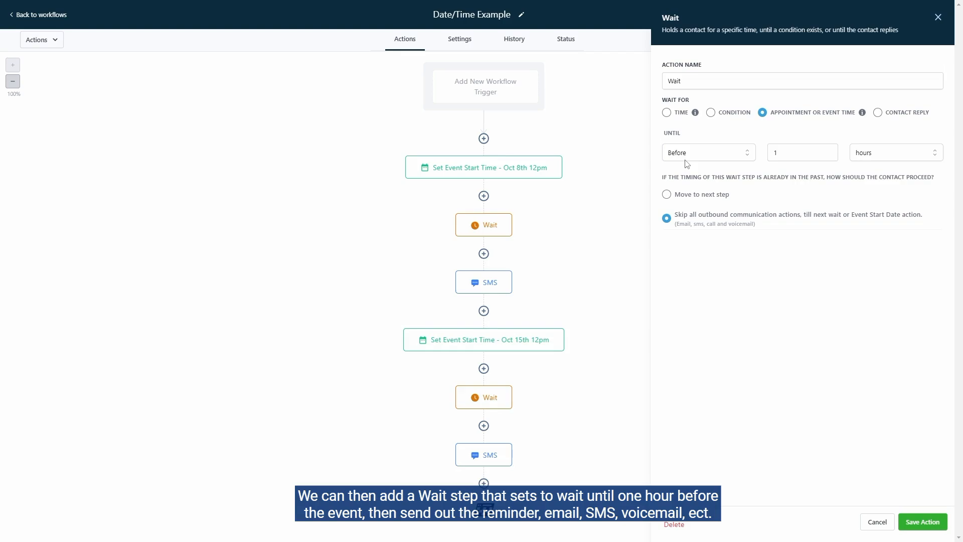
{"action": "left_click", "coordinate": [499, 282]}
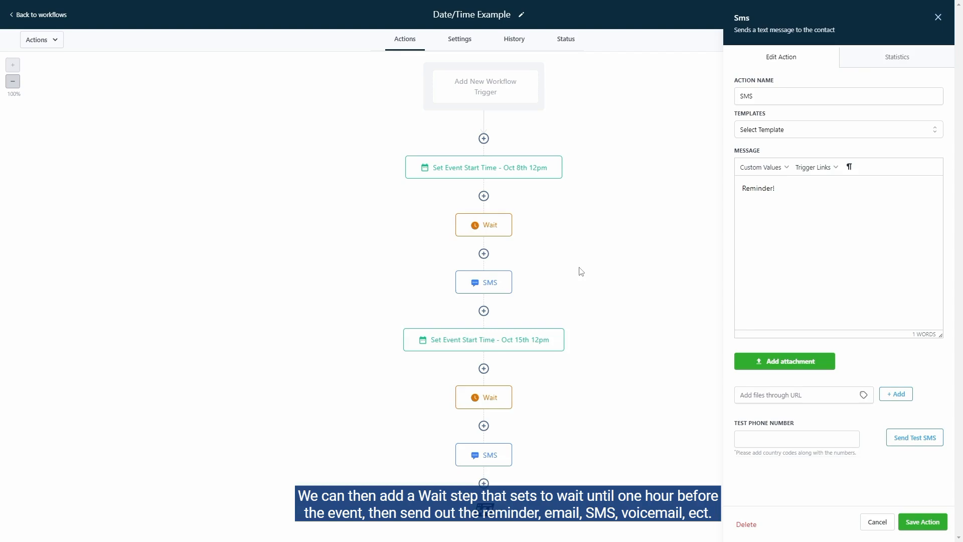
Set the Oct 15th event start action to Specific Date/Time and choose October 8, 2021 as its date.
{"action": "left_click", "coordinate": [516, 341]}
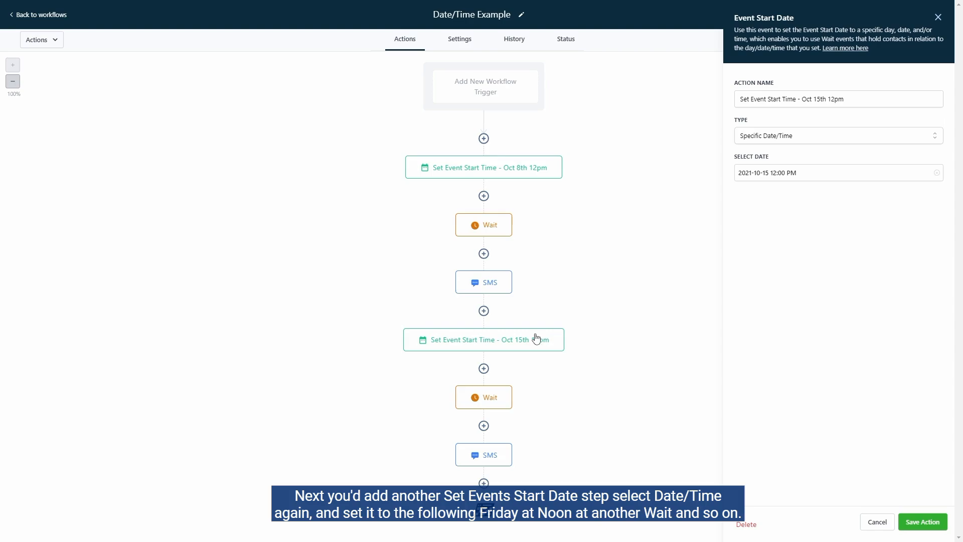
{"action": "left_click", "coordinate": [835, 136]}
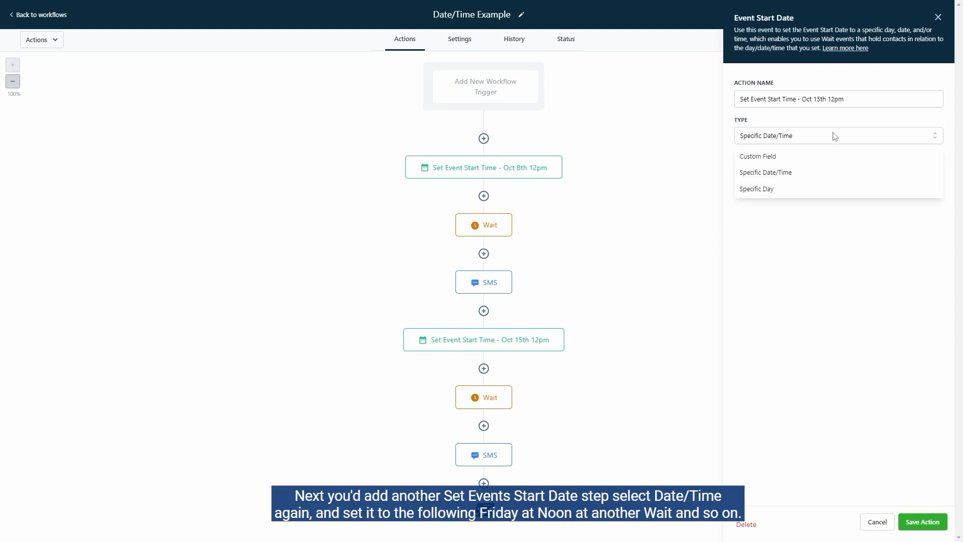
{"action": "left_click", "coordinate": [806, 171]}
{"action": "left_click", "coordinate": [806, 171]}
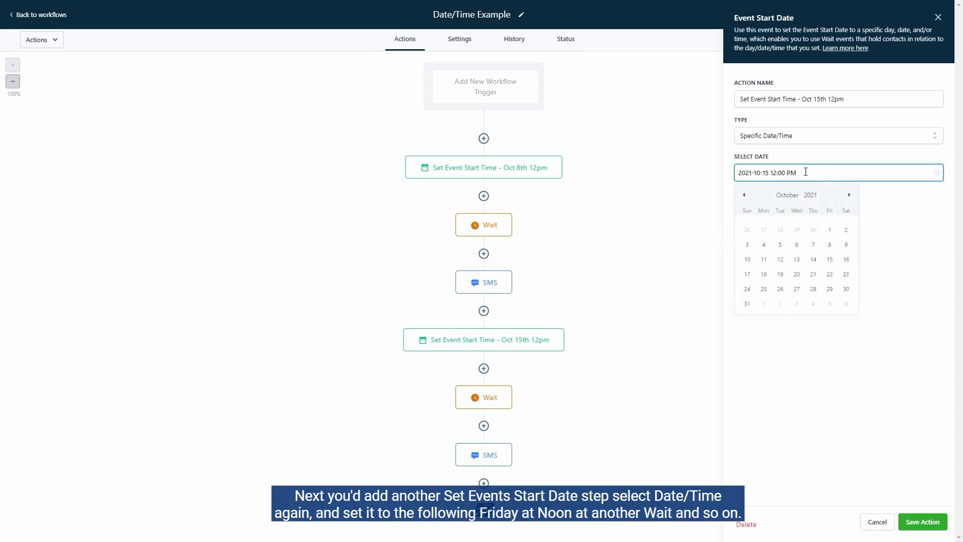
{"action": "left_click", "coordinate": [838, 250]}
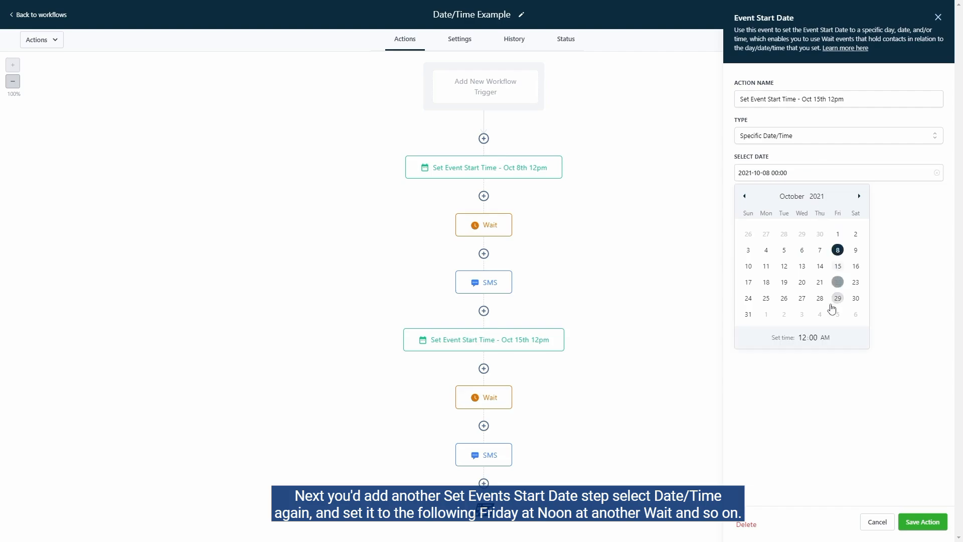
Review the timing of the second Wait action and the message of the second SMS action.
{"action": "left_click", "coordinate": [488, 402]}
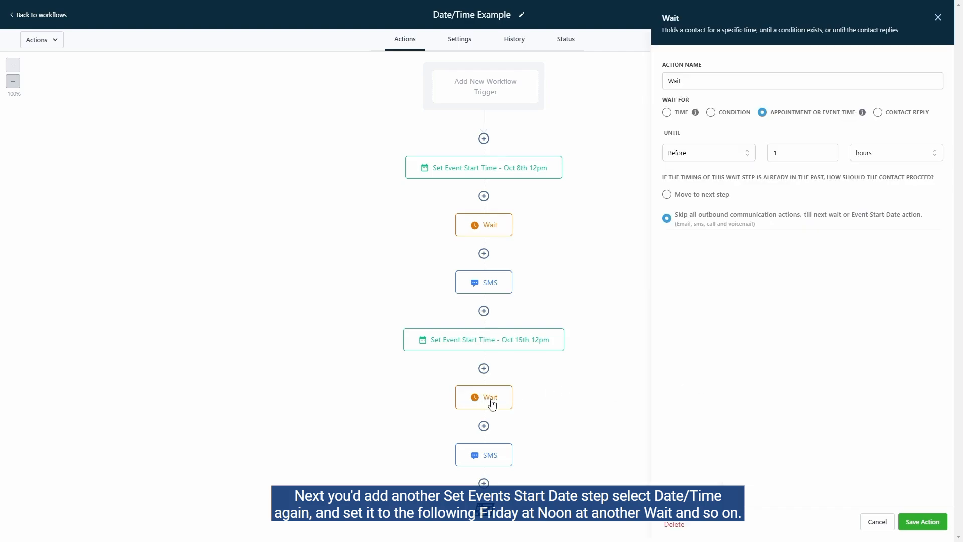
{"action": "left_click", "coordinate": [505, 455]}
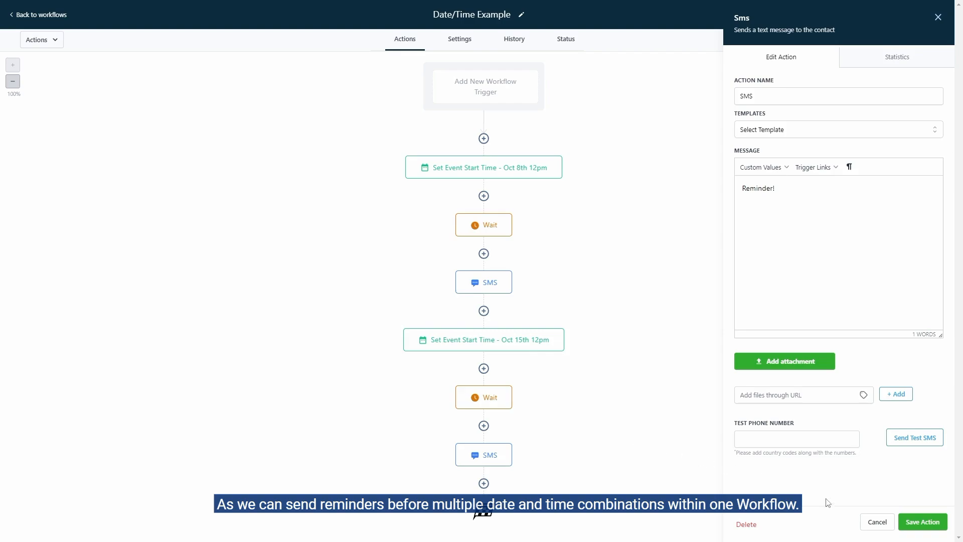
{"action": "left_click", "coordinate": [871, 522]}
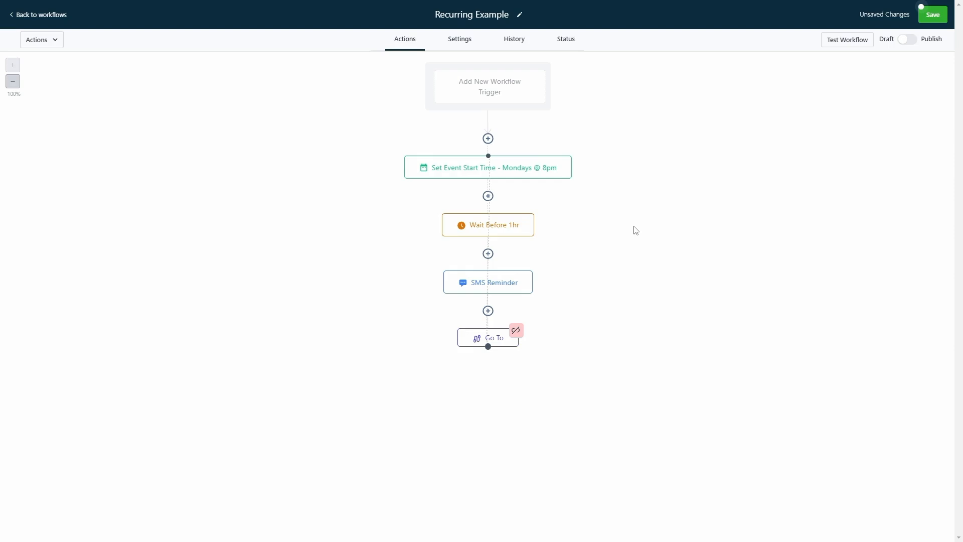
Examine the type choices and the Specific Day recurrence options of the Mondays event start action, and close it without saving.
{"action": "left_click", "coordinate": [547, 174]}
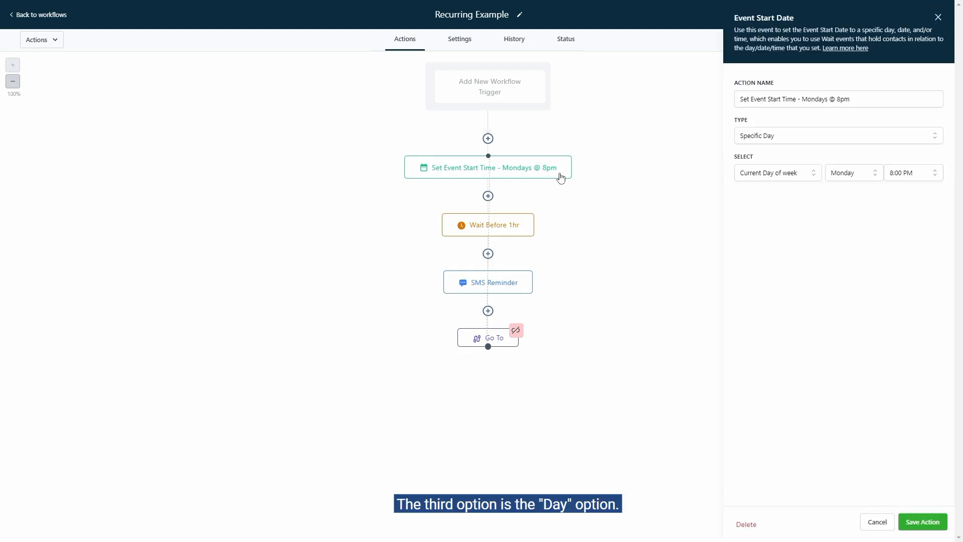
{"action": "left_click", "coordinate": [791, 138]}
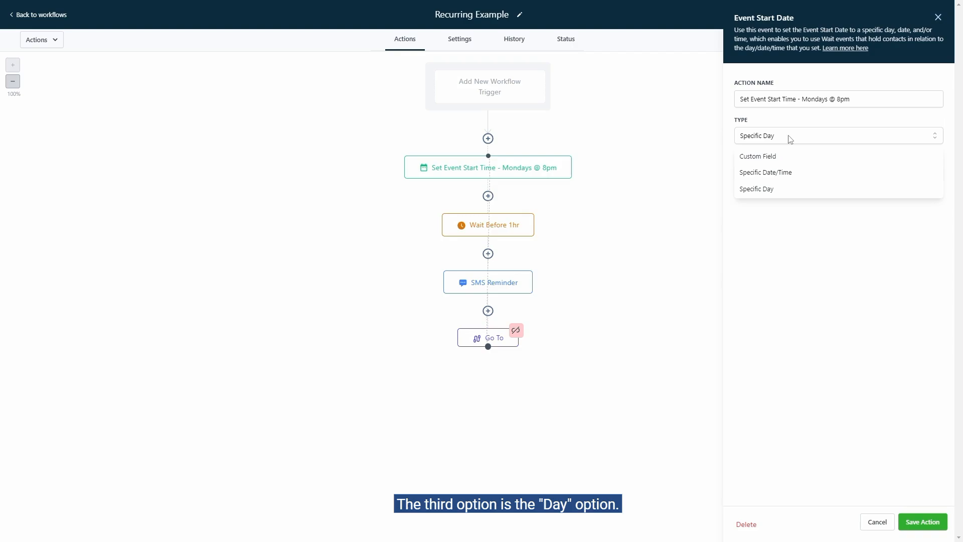
{"action": "left_click", "coordinate": [793, 189]}
{"action": "left_click", "coordinate": [788, 177]}
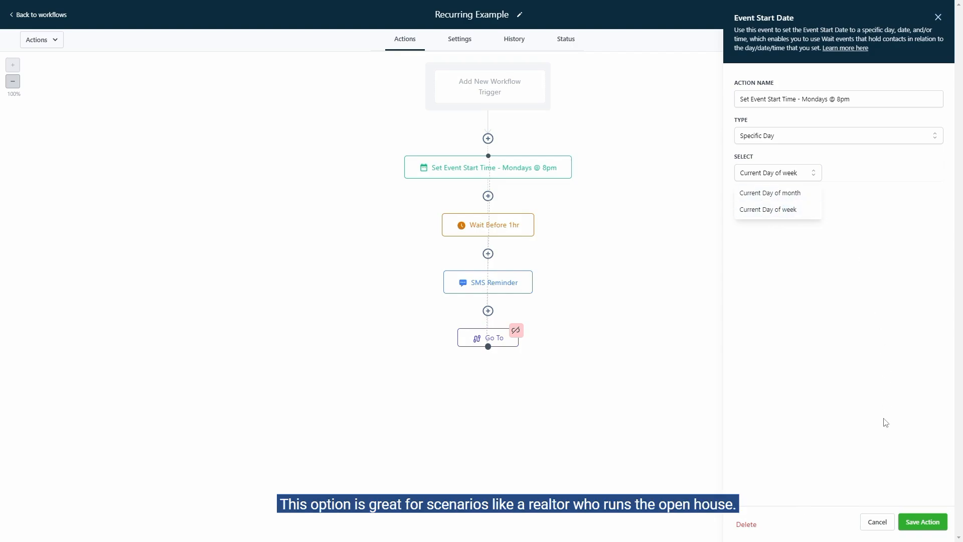
{"action": "left_click", "coordinate": [878, 522]}
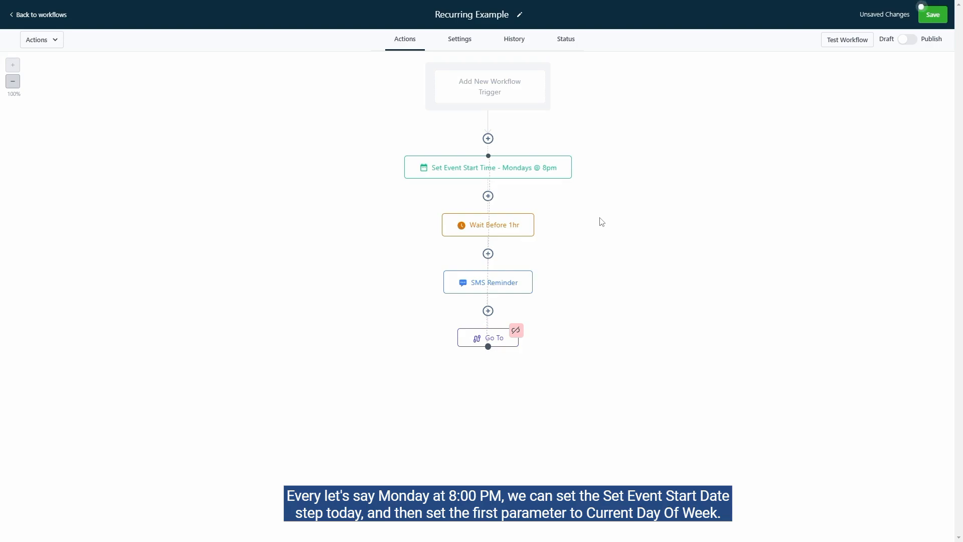
Set the Mondays event start action to Specific Day with Current Day of week, Monday and 8:00 PM, and save the action.
{"action": "left_click", "coordinate": [556, 174]}
{"action": "left_click", "coordinate": [773, 141]}
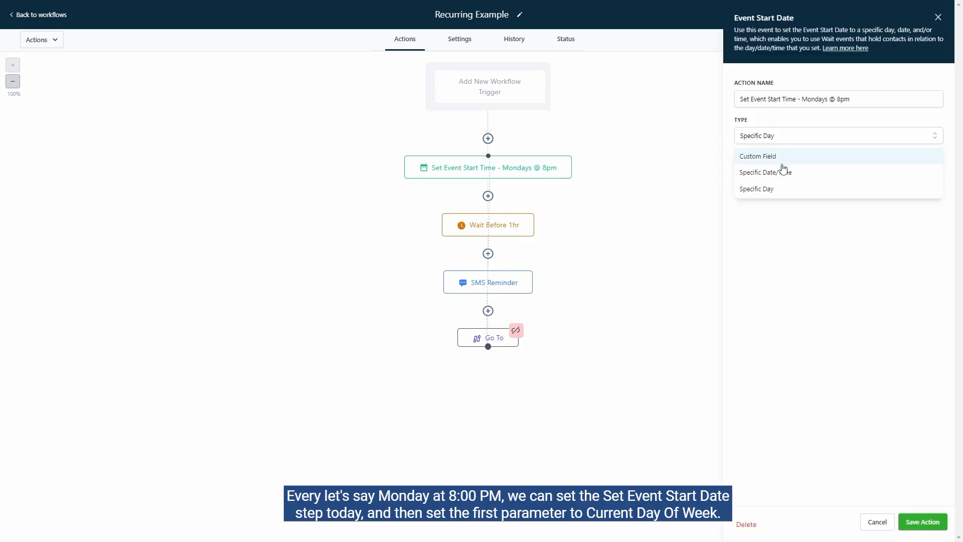
{"action": "left_click", "coordinate": [781, 188]}
{"action": "left_click", "coordinate": [782, 178]}
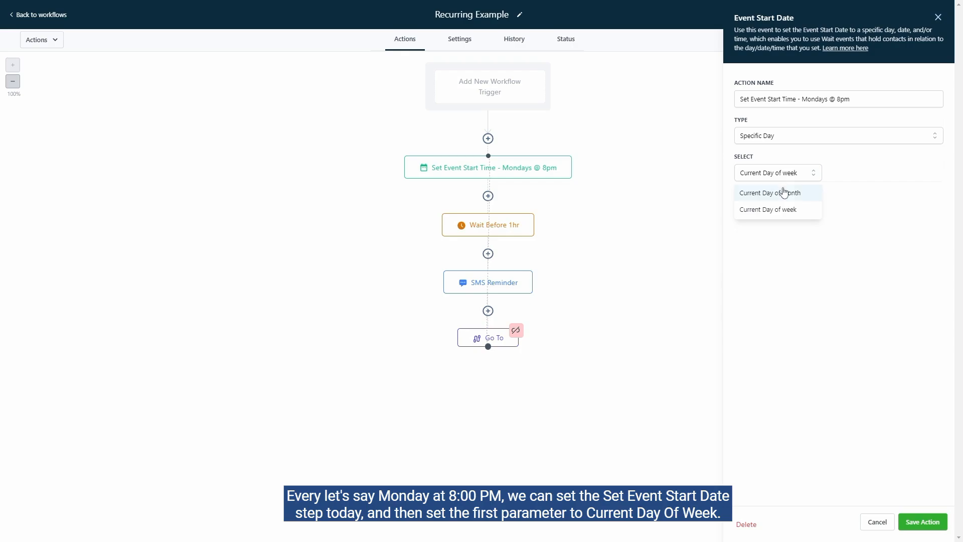
{"action": "left_click", "coordinate": [780, 220]}
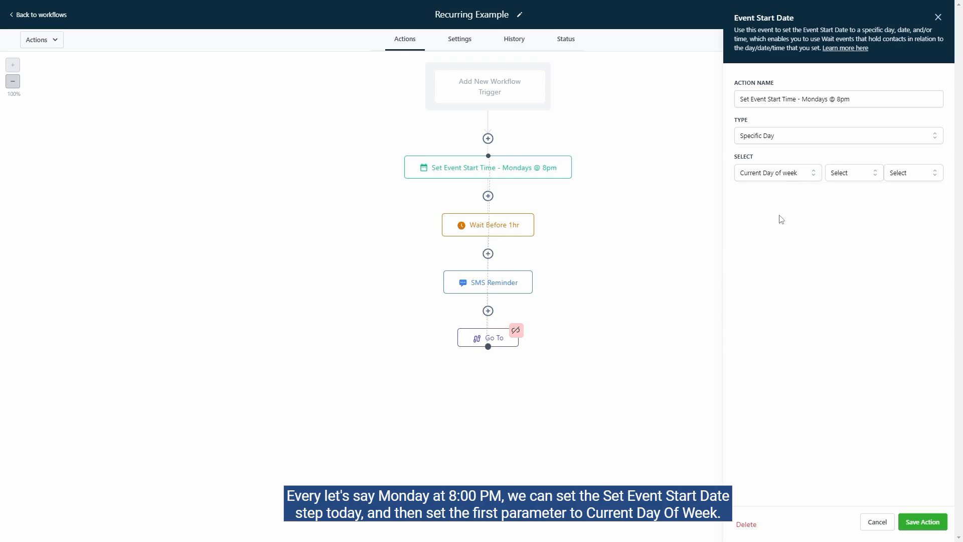
{"action": "left_click", "coordinate": [859, 177]}
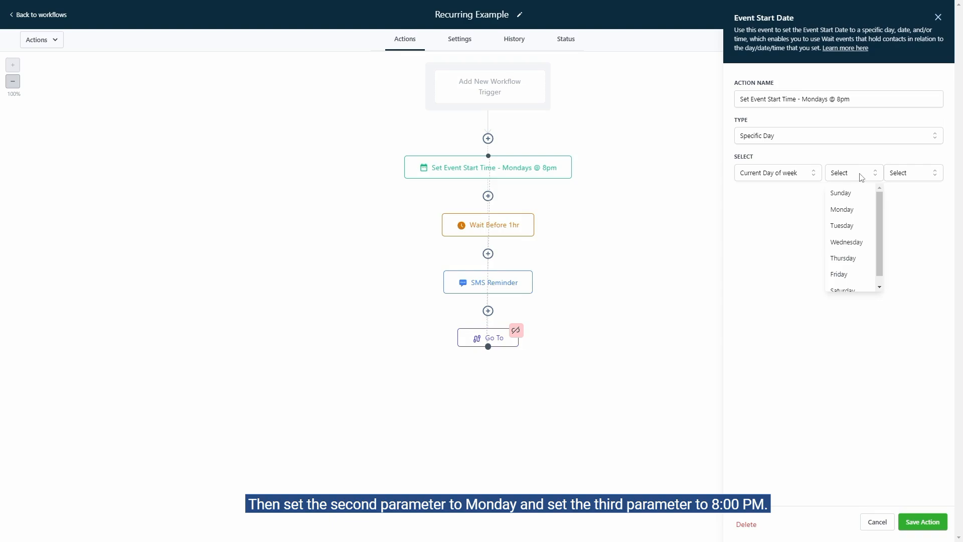
{"action": "left_click", "coordinate": [853, 209]}
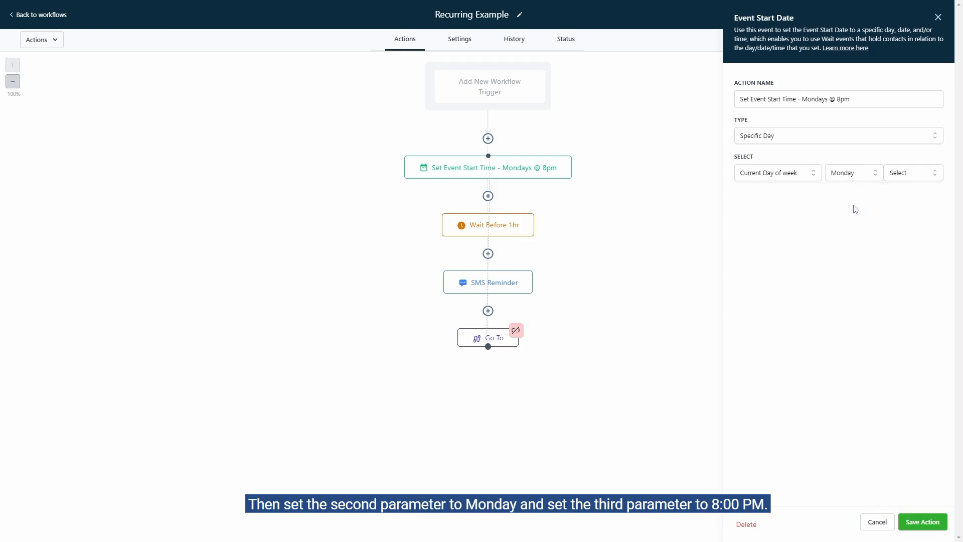
{"action": "left_click", "coordinate": [924, 177]}
{"action": "left_click_drag", "start_coordinate": [938, 194], "coordinate": [940, 266]}
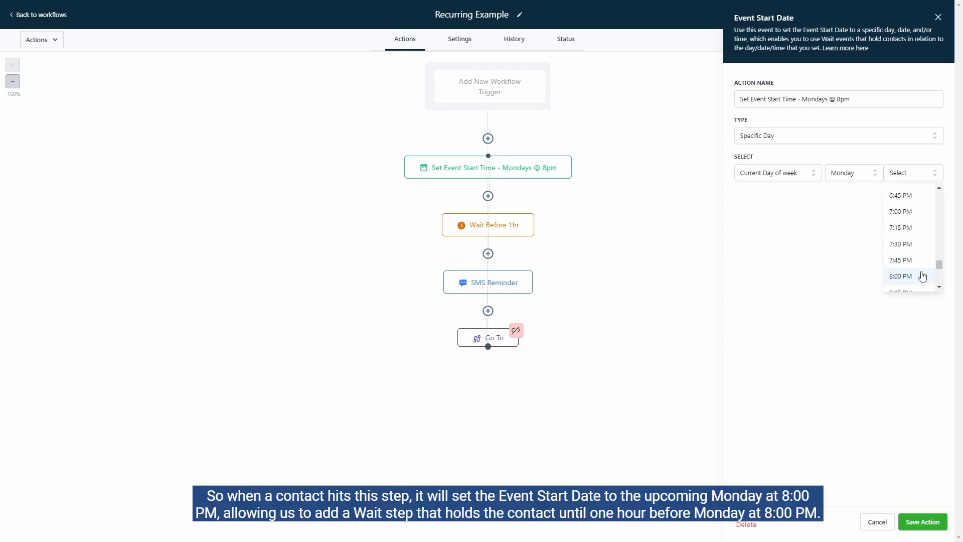
{"action": "left_click", "coordinate": [921, 275]}
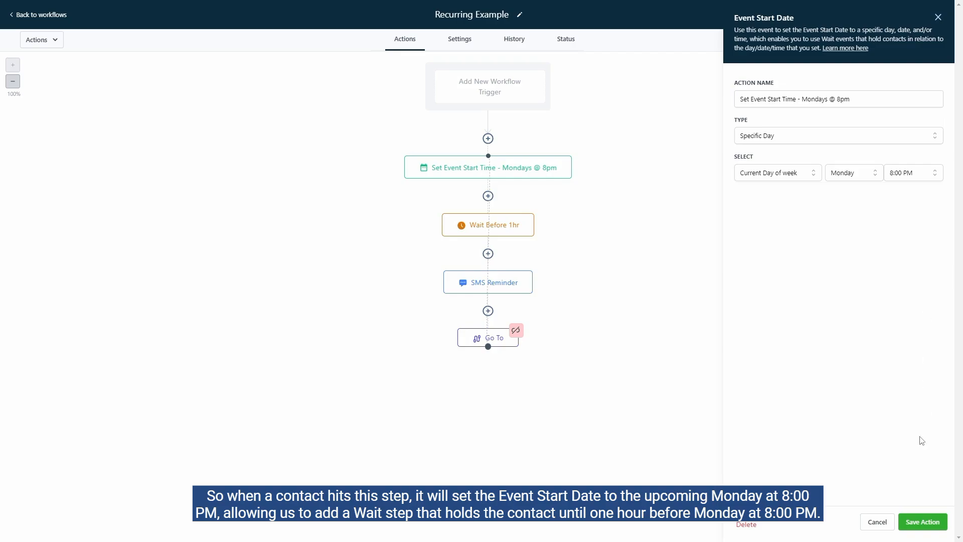
{"action": "left_click", "coordinate": [916, 521]}
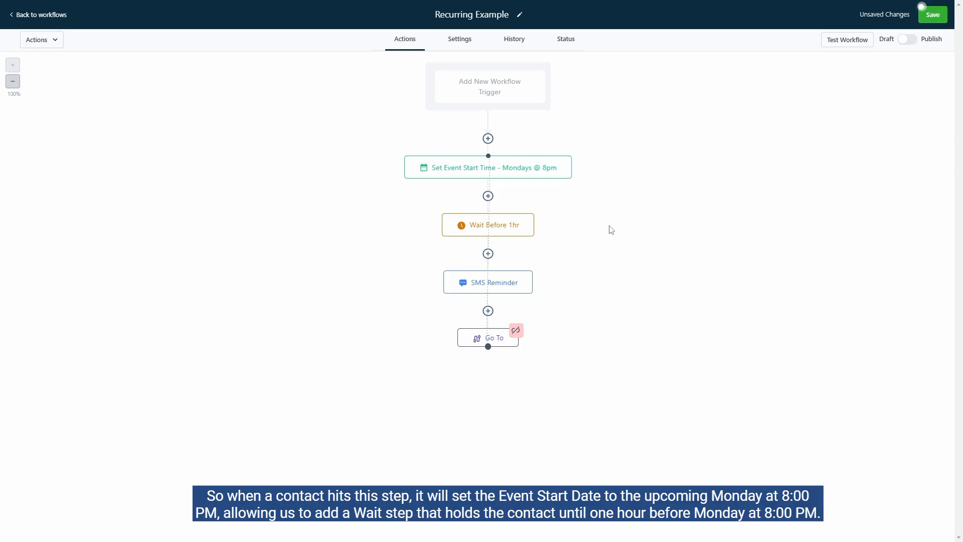
Review the settings of the Wait, SMS Reminder and Go To actions in the recurring workflow.
{"action": "left_click", "coordinate": [519, 227]}
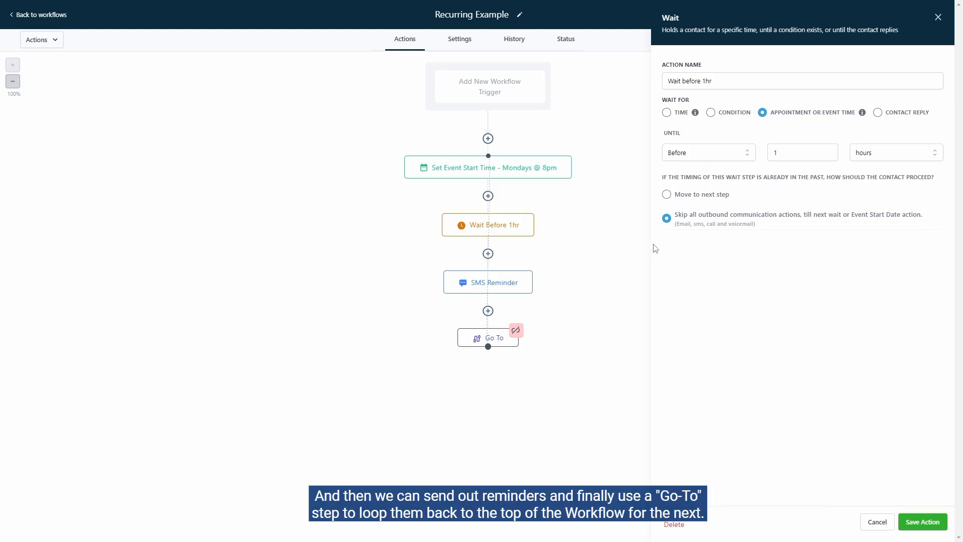
{"action": "left_click", "coordinate": [522, 284]}
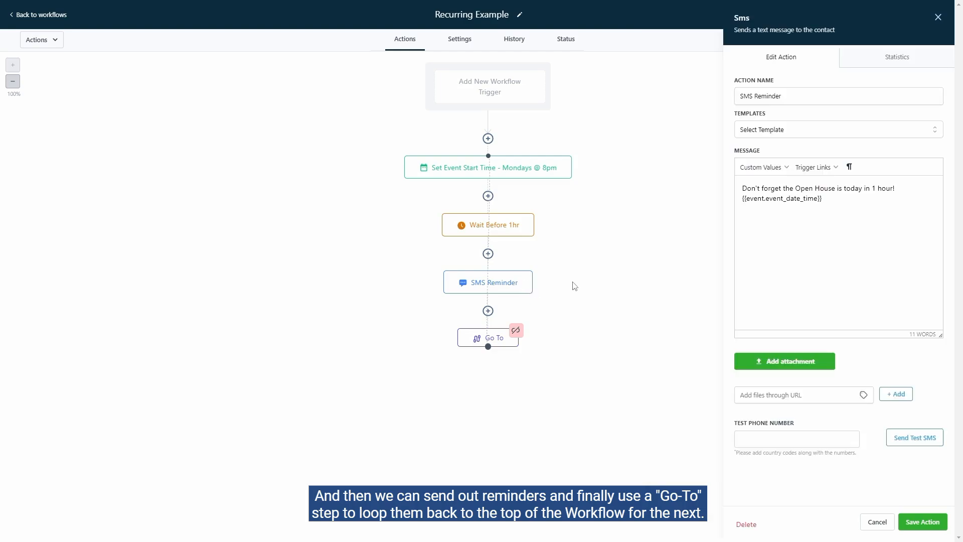
{"action": "left_click", "coordinate": [504, 346]}
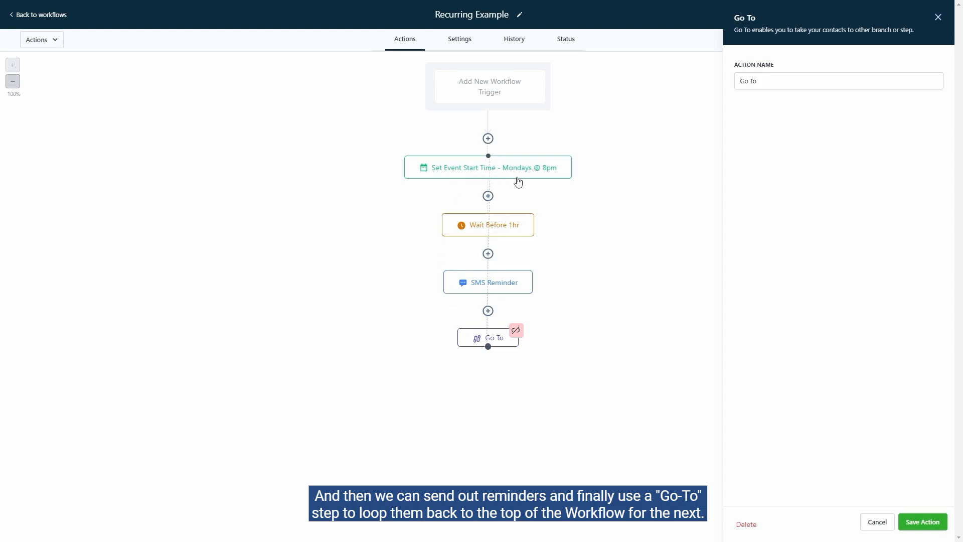
{"action": "left_click", "coordinate": [871, 523]}
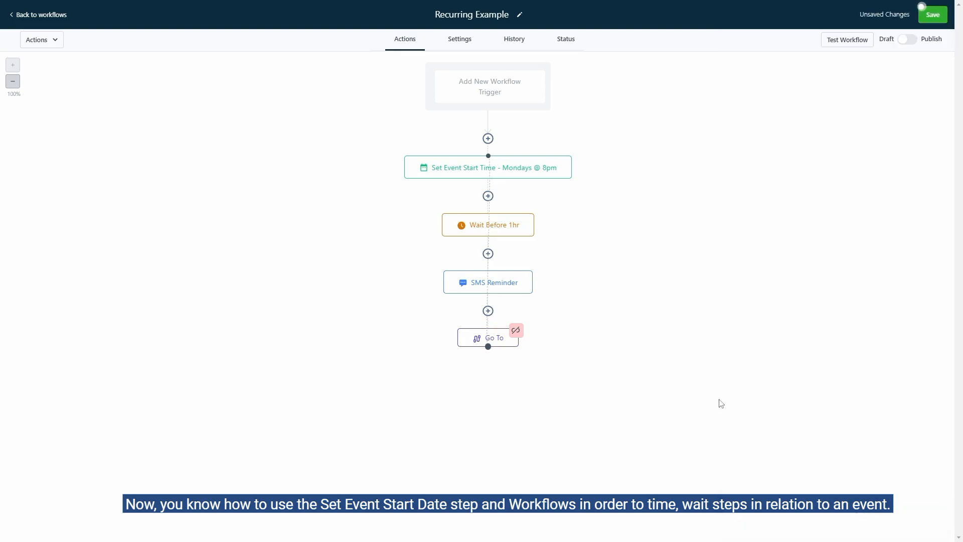